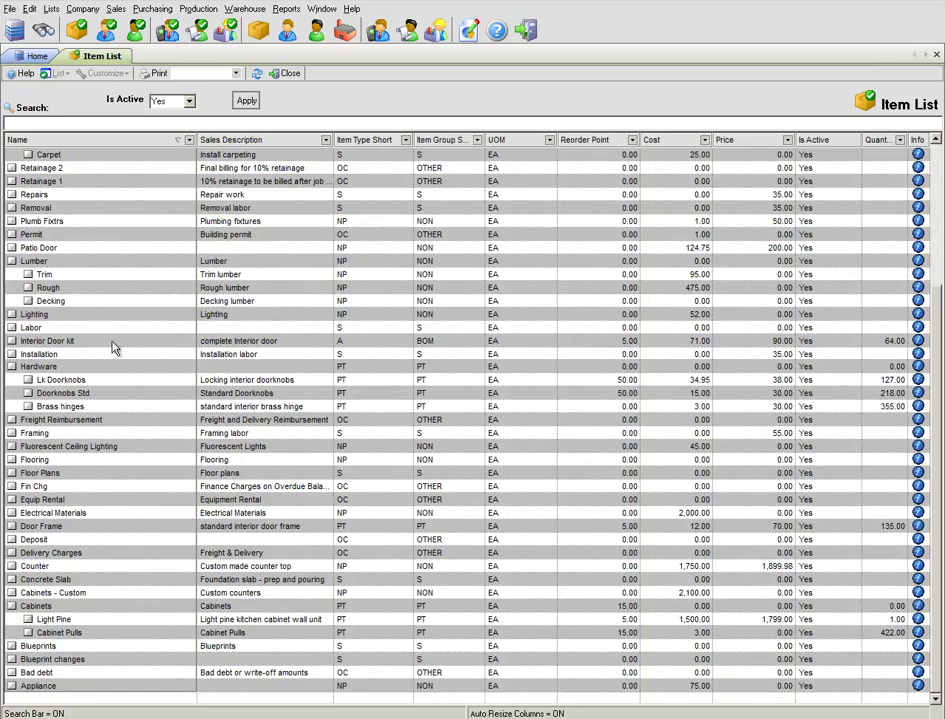
- Open the Interior Door kit item, check its Group list, and review its Default-step bill of materials
double_click(127, 411)
click(131, 106)
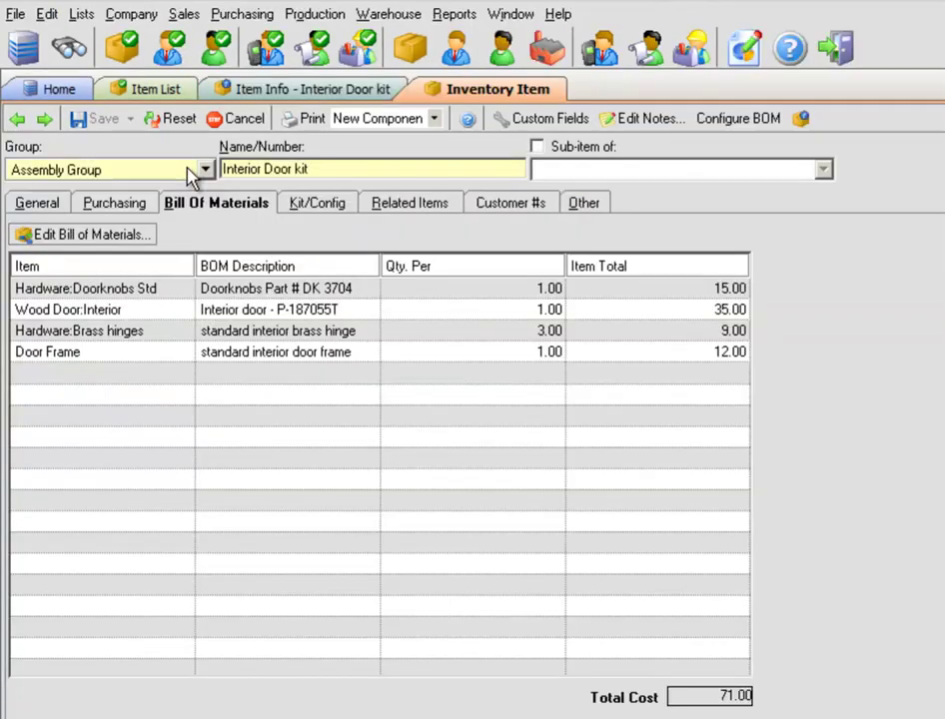
click(189, 167)
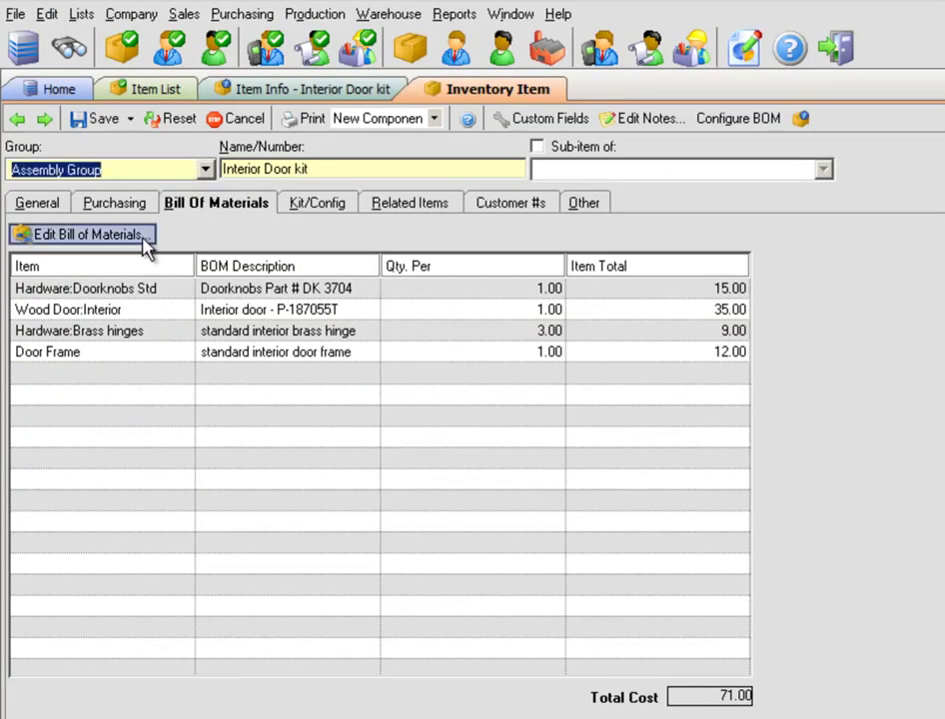
click(145, 246)
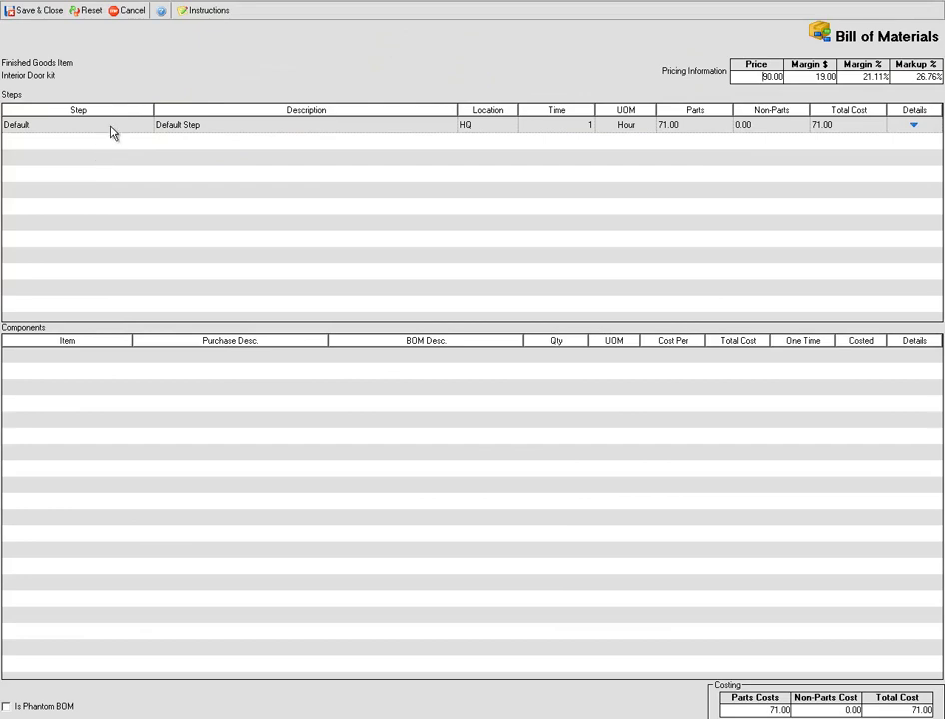
click(112, 126)
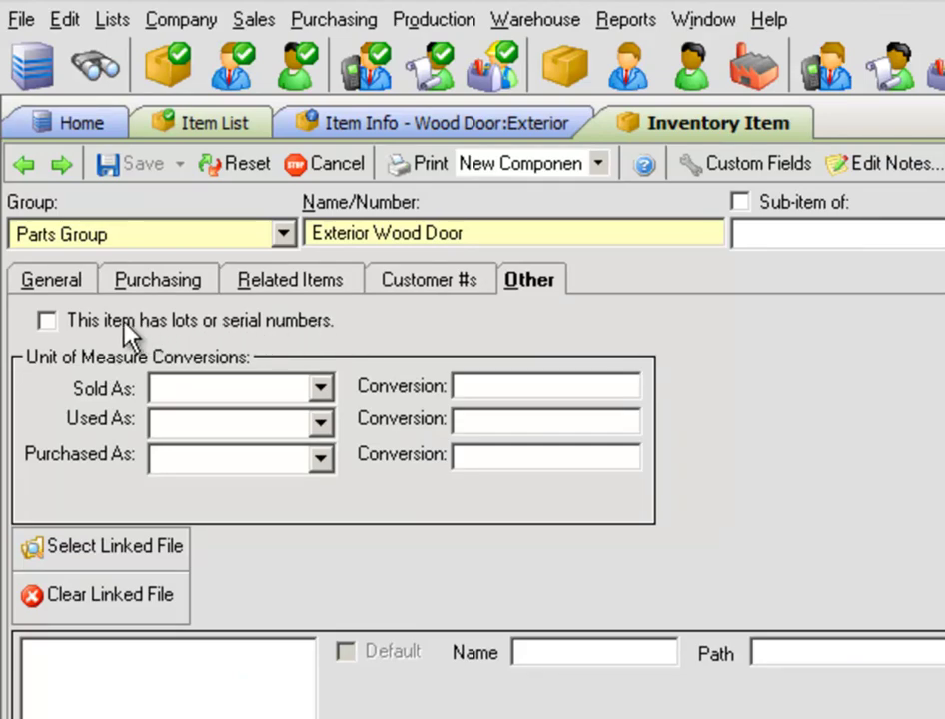
- Enable lot/serial number tracking on Exterior Wood Door and print its item label
click(46, 321)
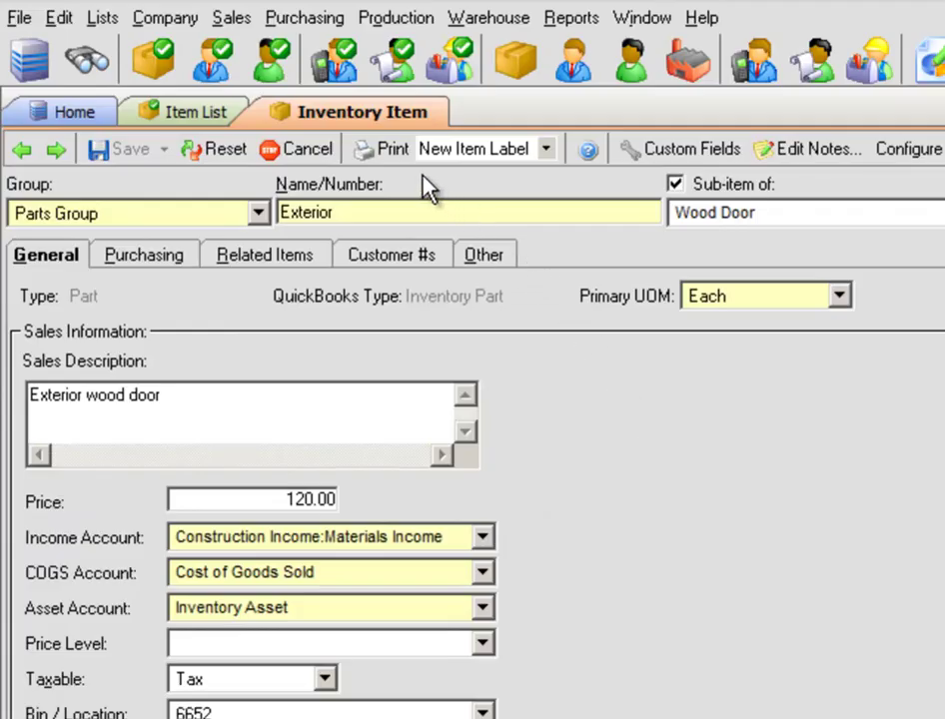
click(392, 149)
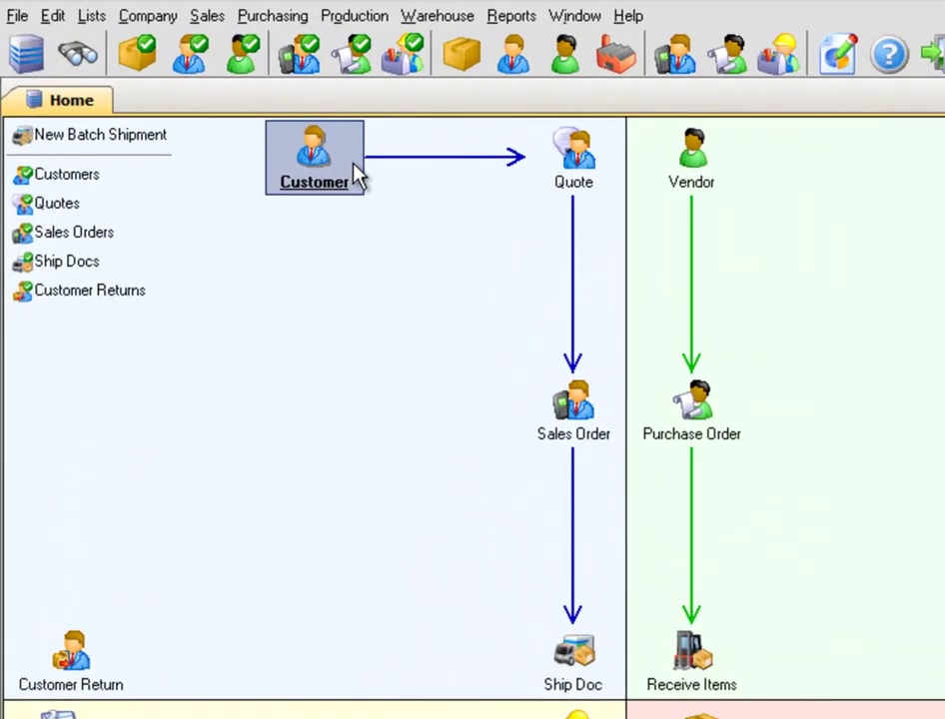
- Fill a Ship Doc from sales order 7 with reference 58756485 and invoice it in QuickBooks
click(356, 177)
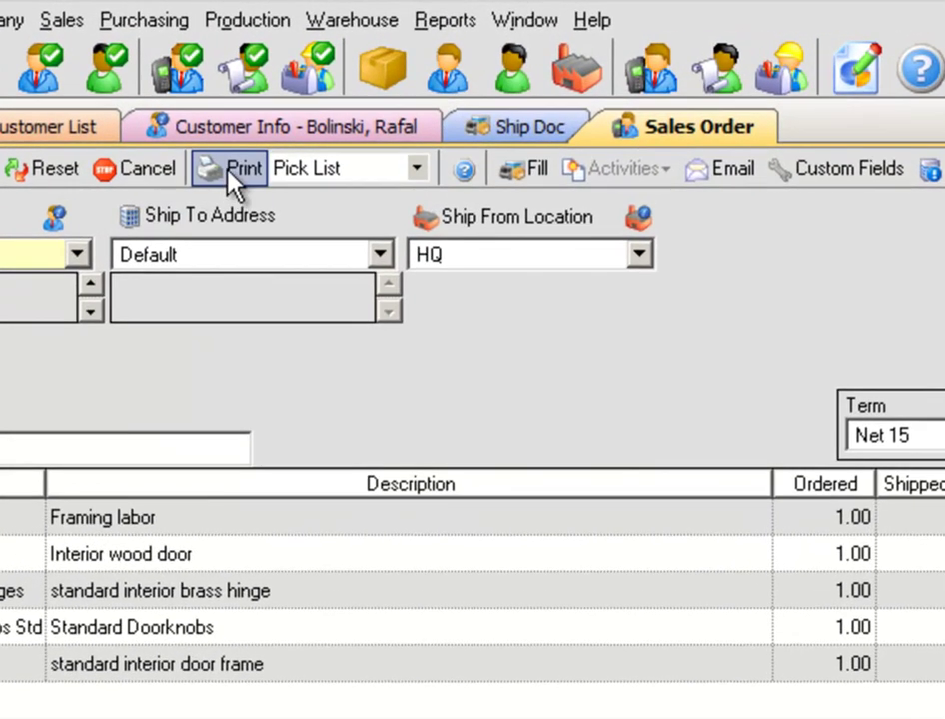
click(537, 170)
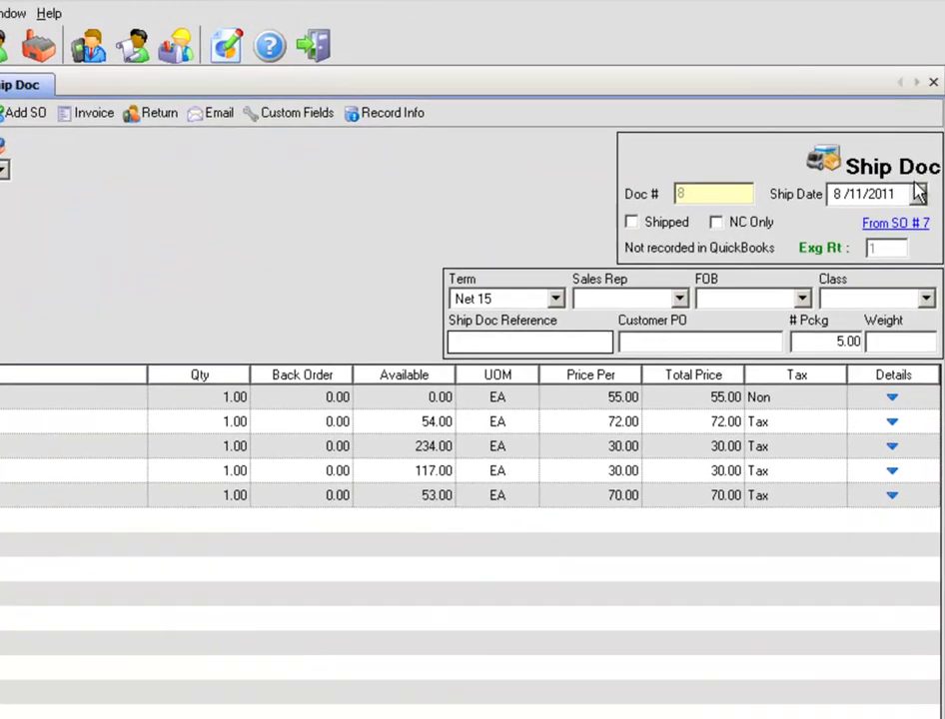
text(58756485)
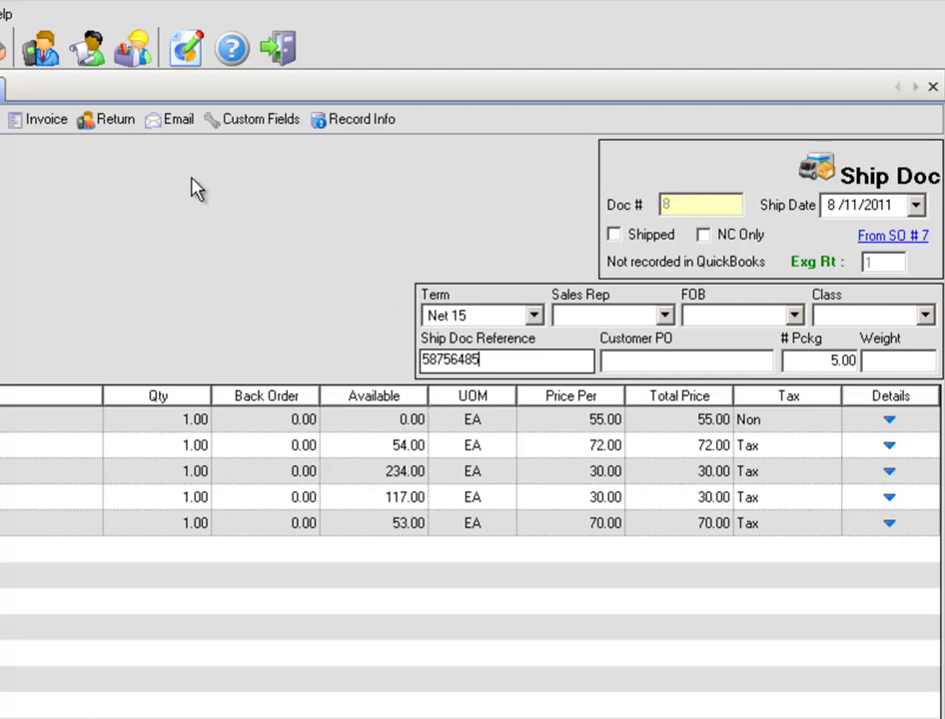
click(59, 120)
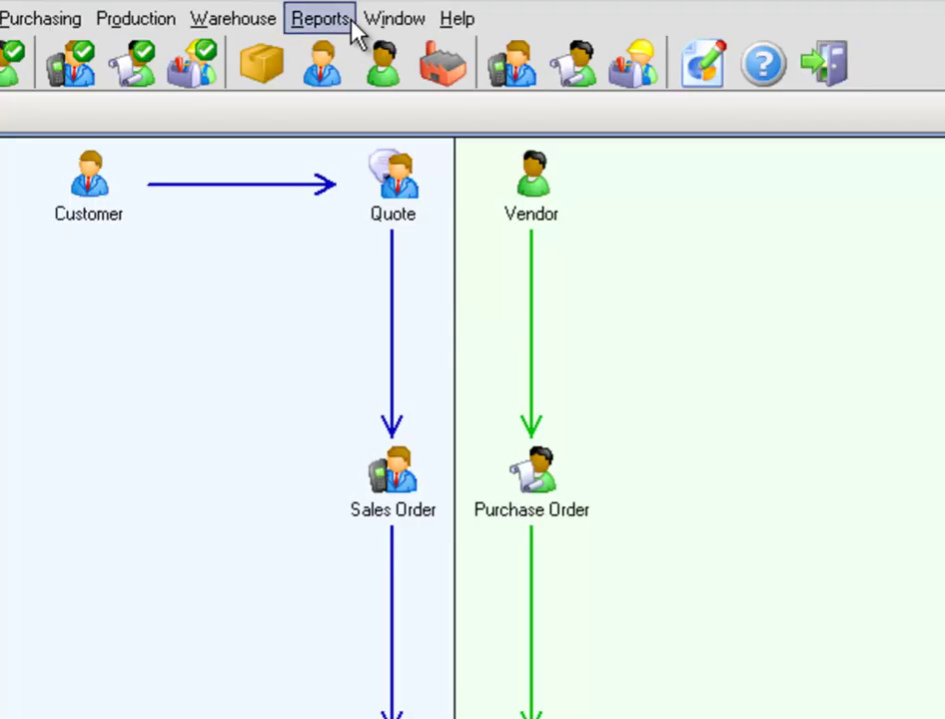
click(352, 28)
click(449, 366)
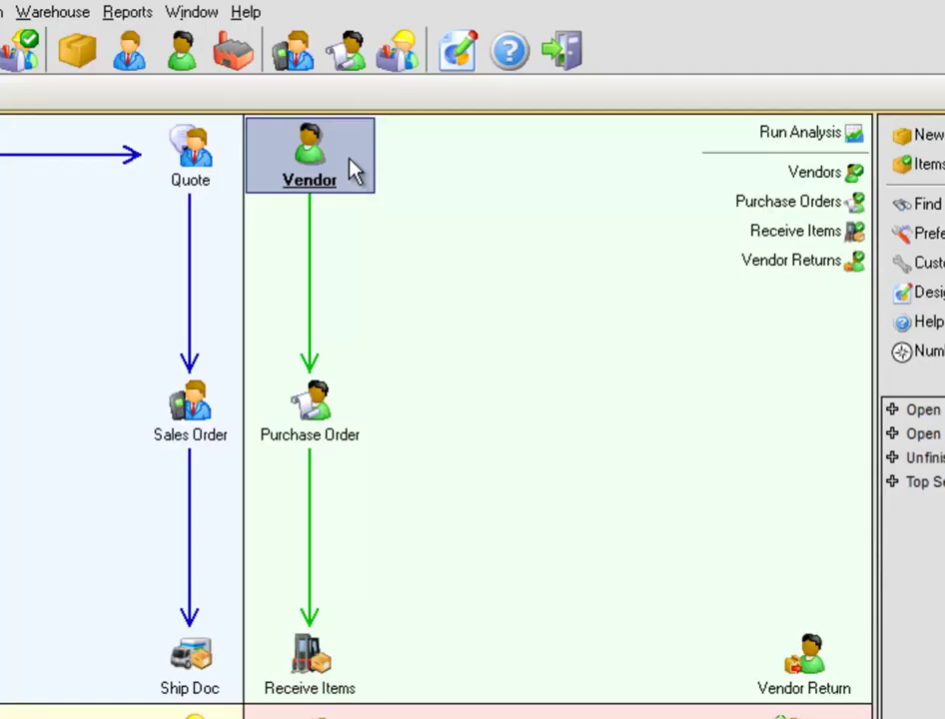
- Receive cabinet PO 12 into Warehouse B and create its 2,103.00 bill in QuickBooks
click(355, 172)
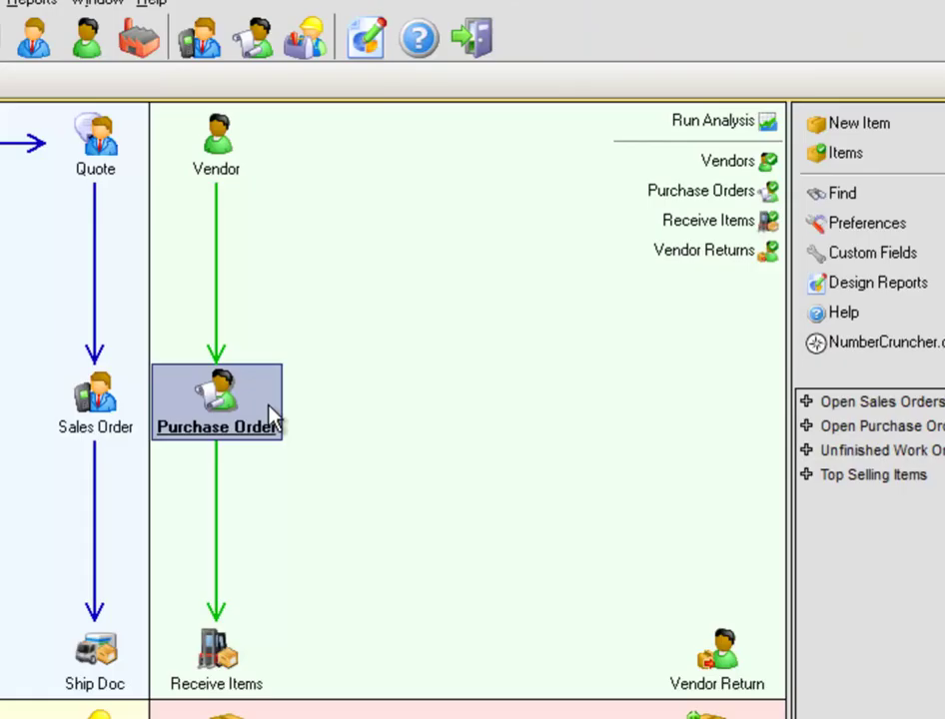
click(271, 413)
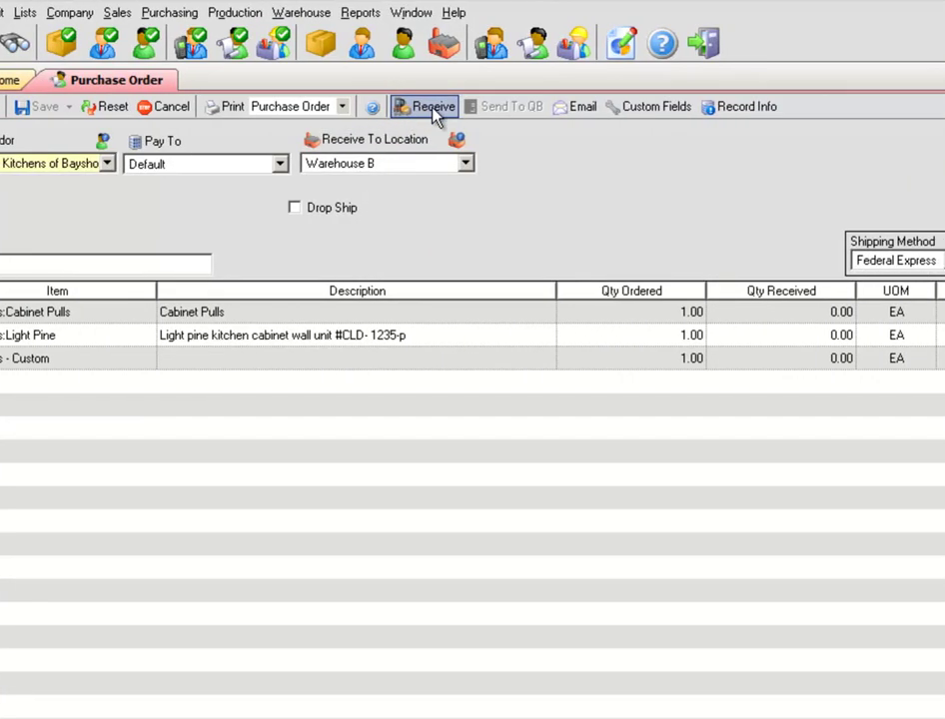
click(431, 108)
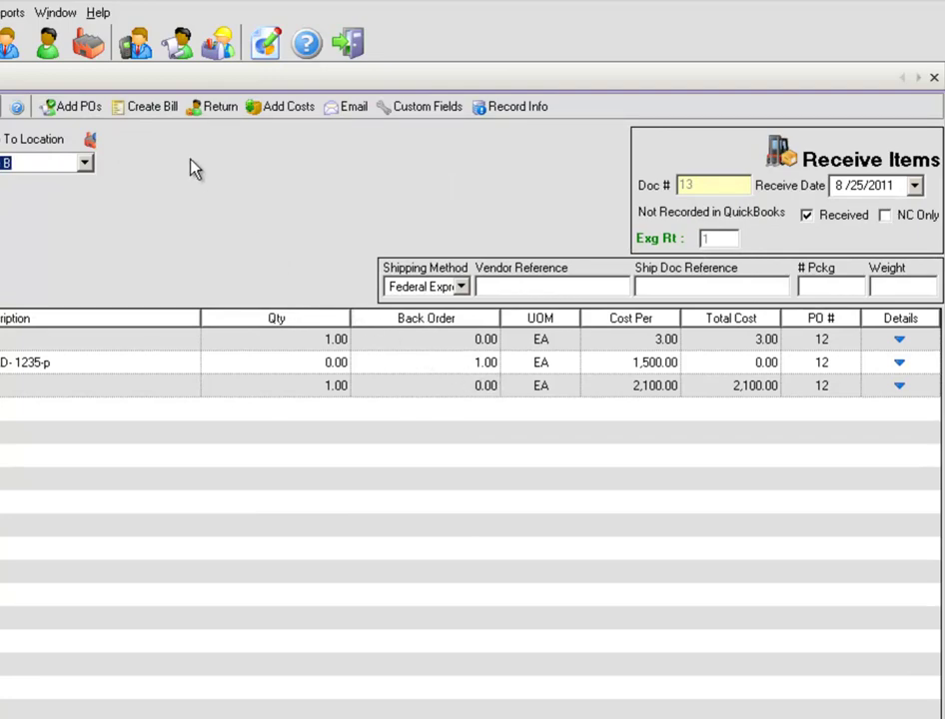
click(158, 106)
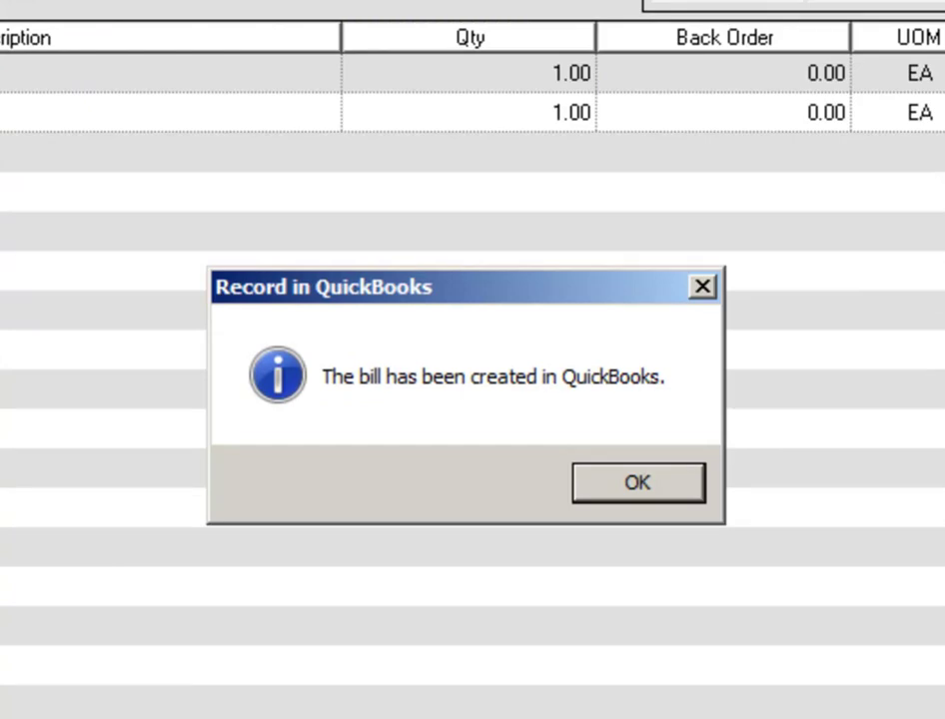
click(609, 470)
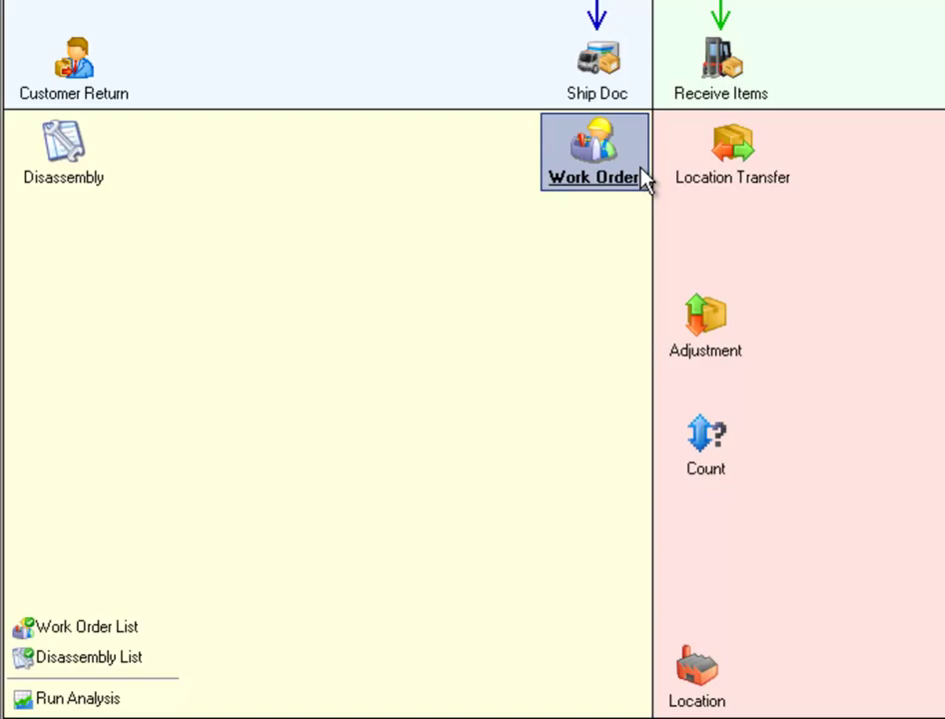
- Set the work order's Default step to In Production and log time worked on it
click(639, 174)
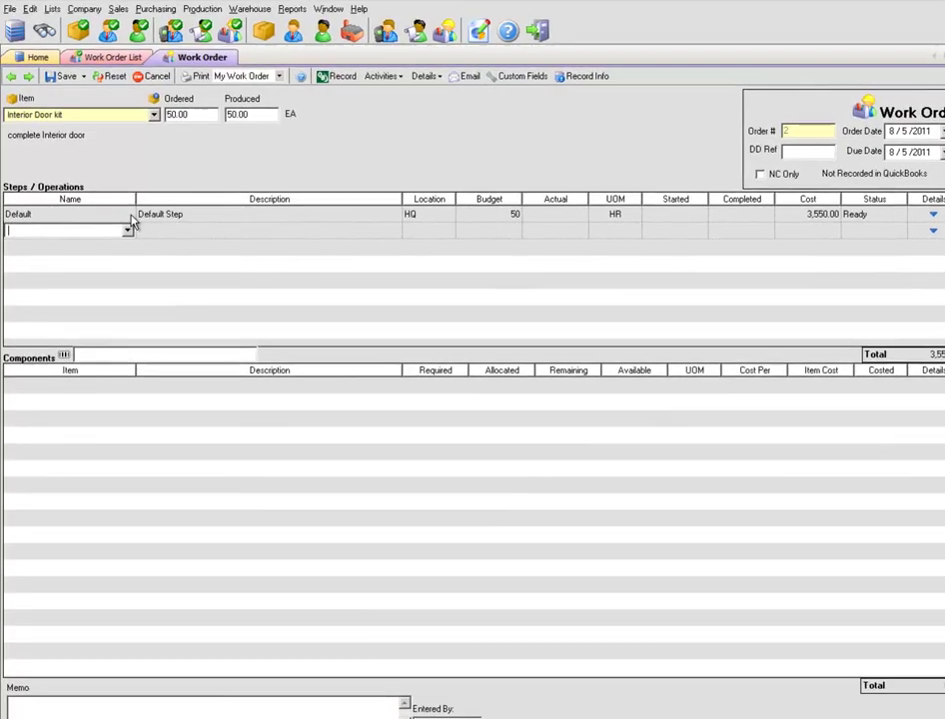
click(128, 212)
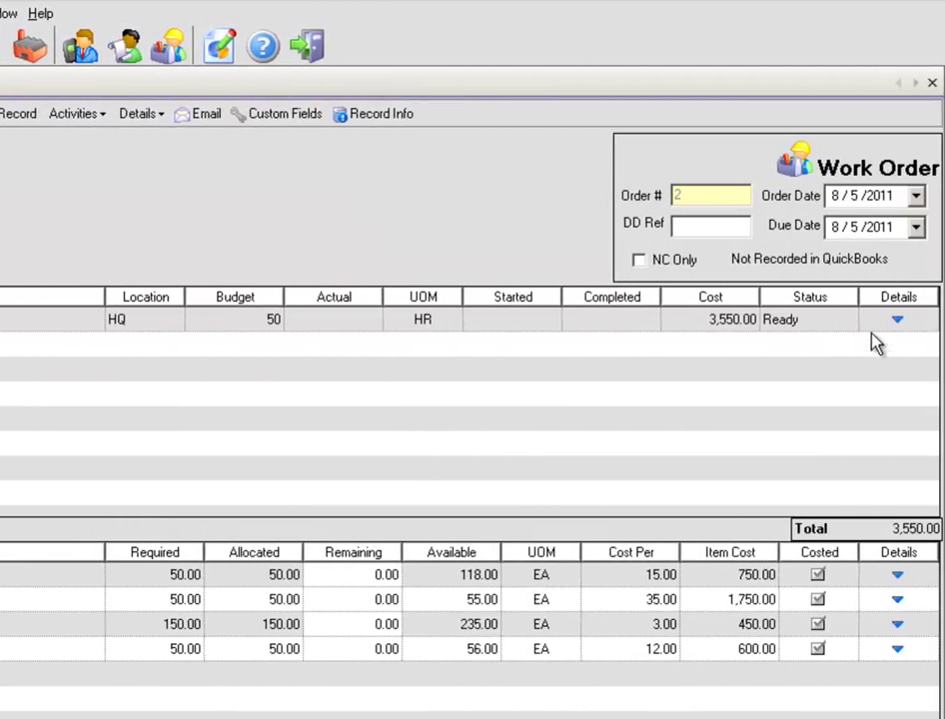
click(898, 321)
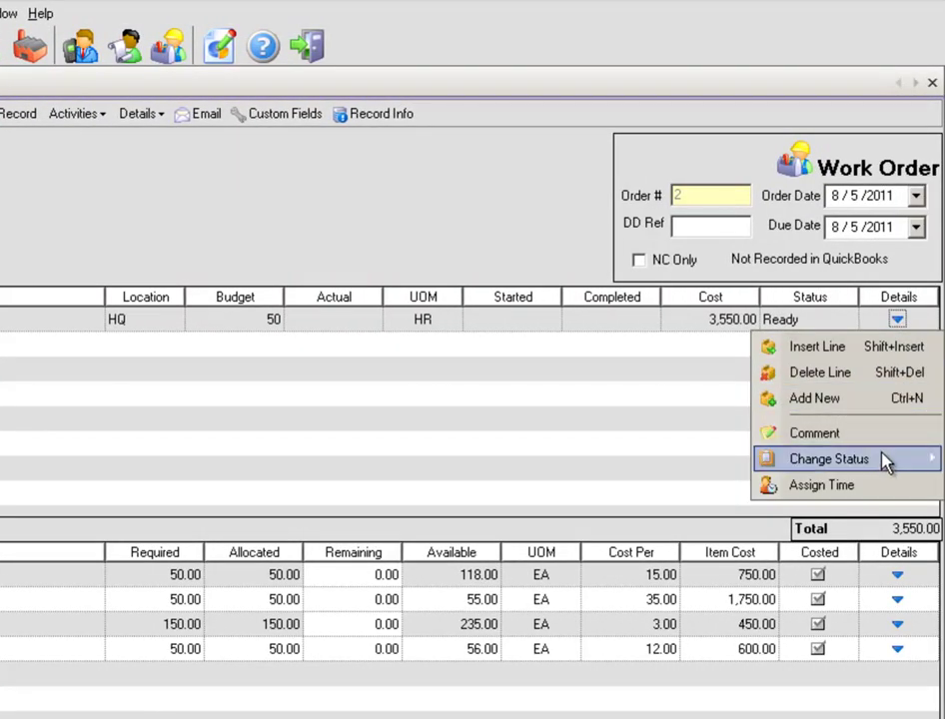
mouse_move(867, 469)
click(731, 461)
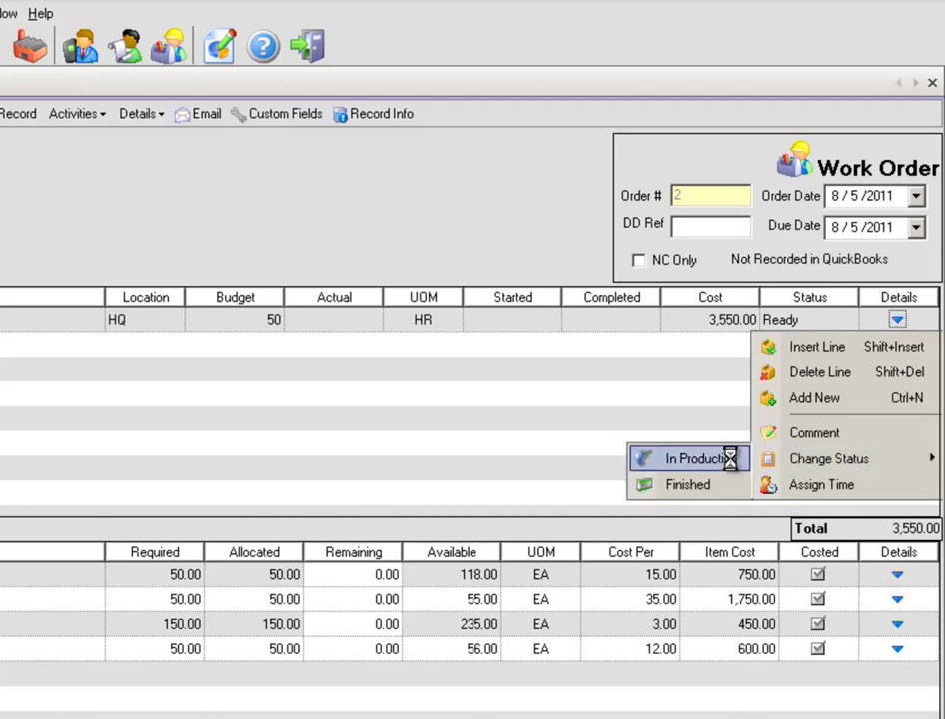
click(898, 486)
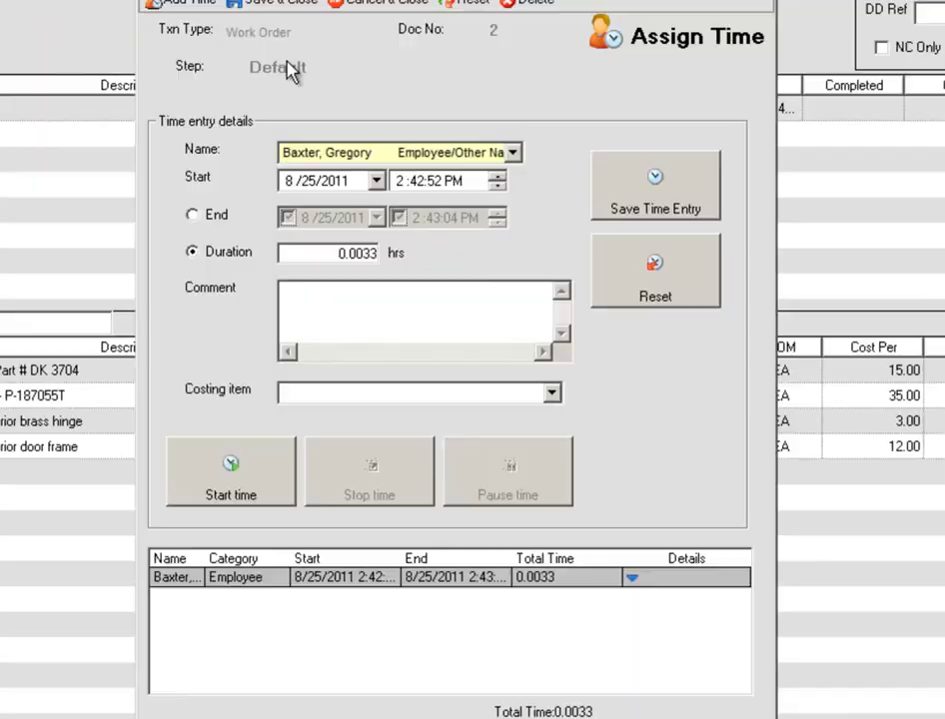
click(283, 4)
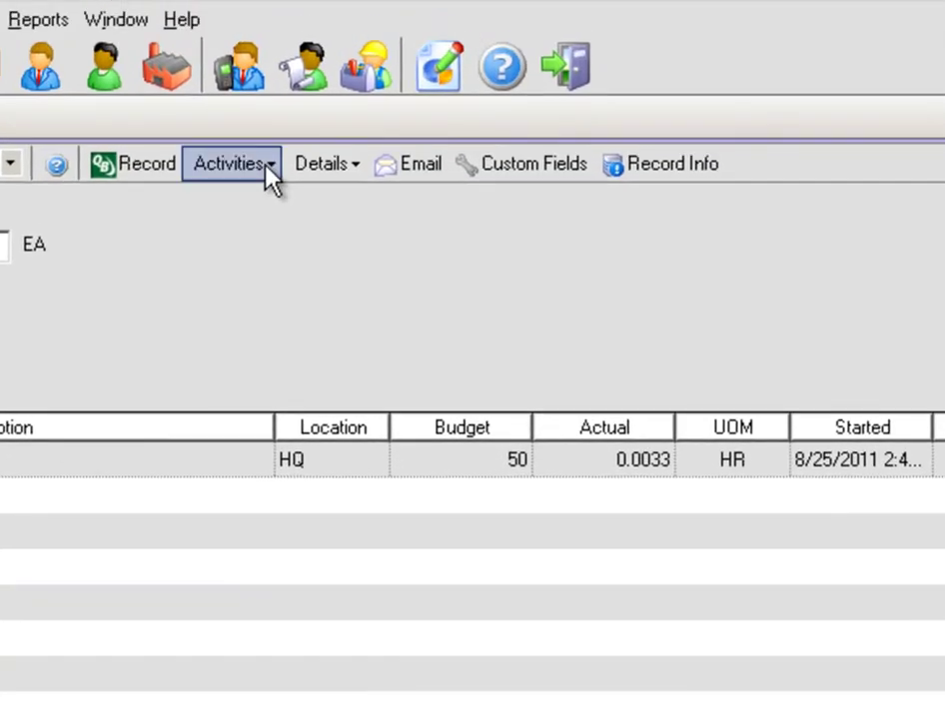
- Finish all steps of the work order and record it in QuickBooks
click(266, 166)
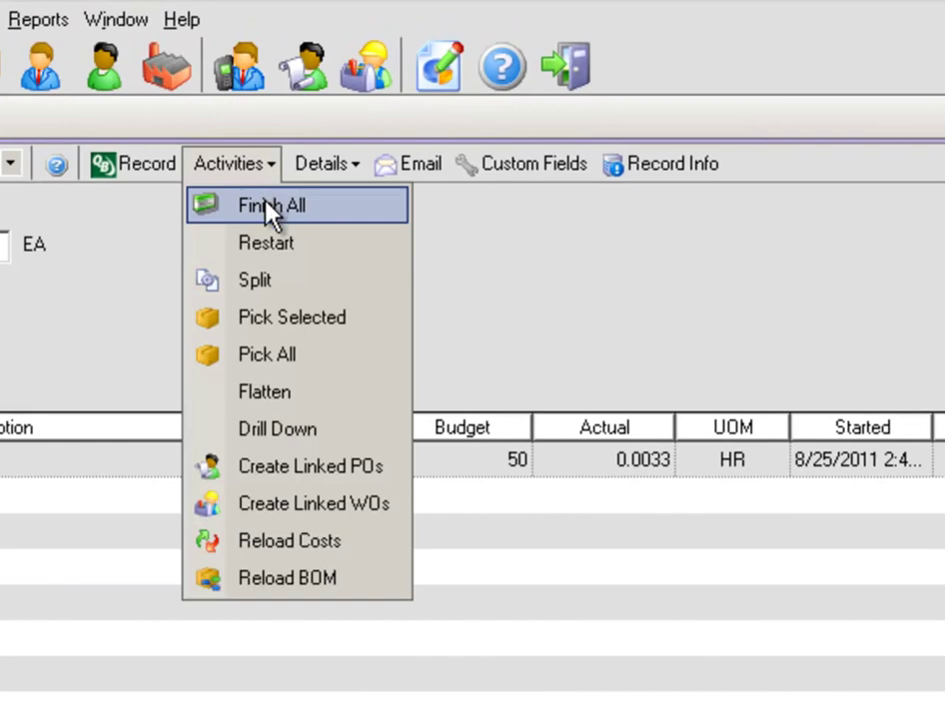
click(269, 206)
click(135, 167)
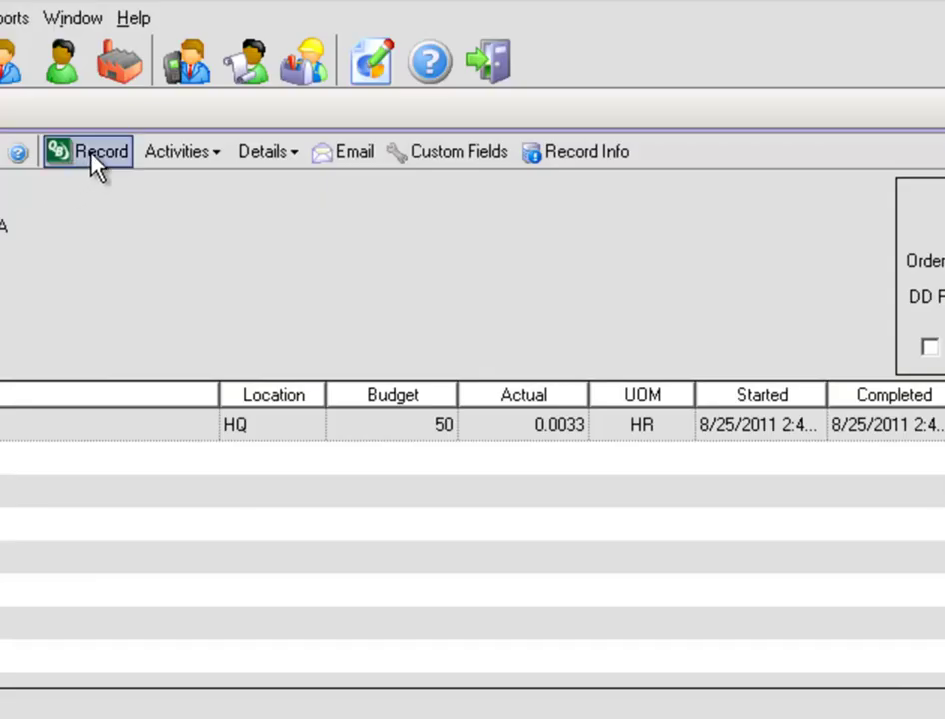
click(90, 152)
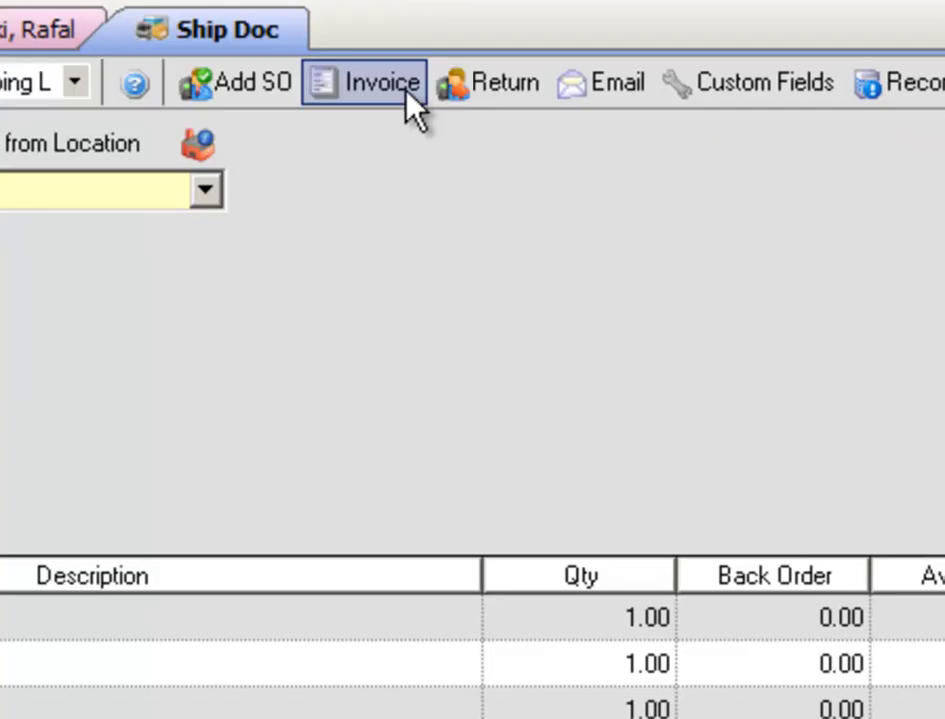
- Invoice the Ship Doc, check the QuickBooks Sync Queue Manager, and start a new HQ count
click(403, 96)
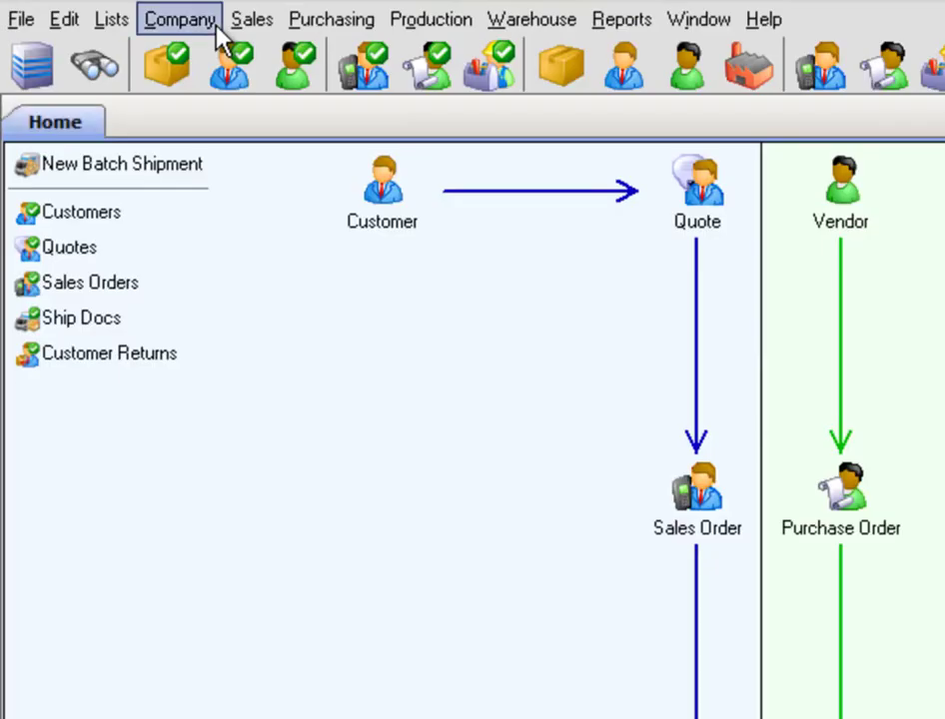
click(217, 25)
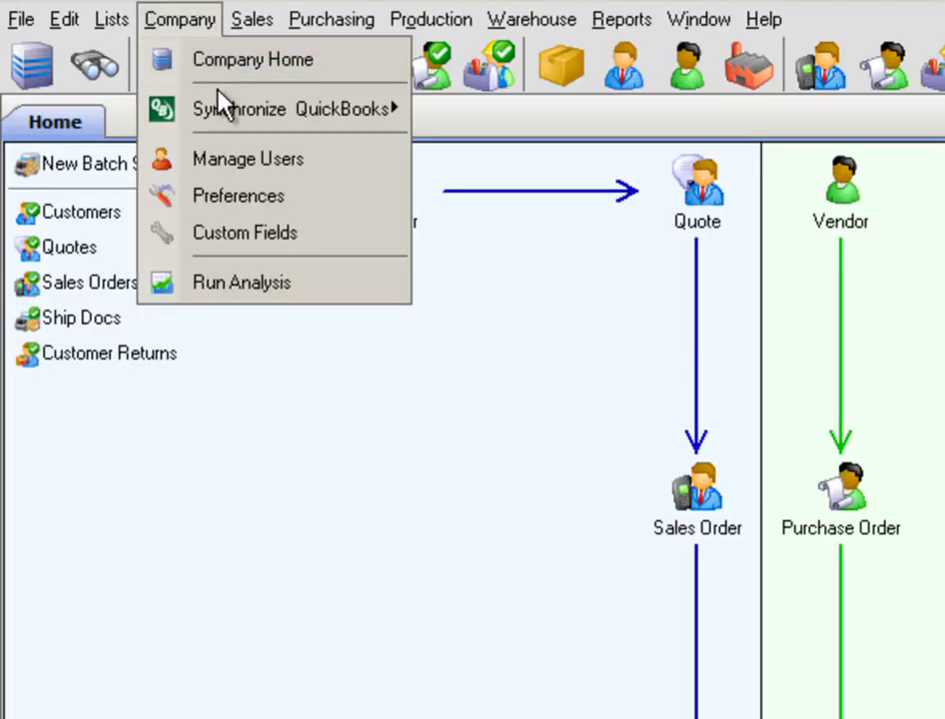
mouse_move(295, 117)
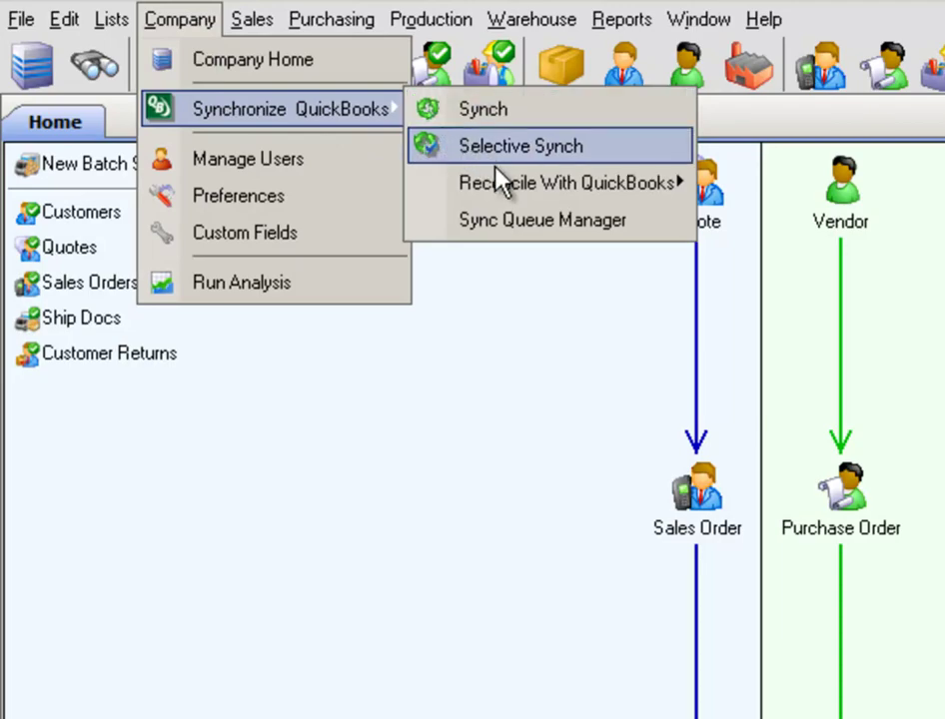
click(539, 221)
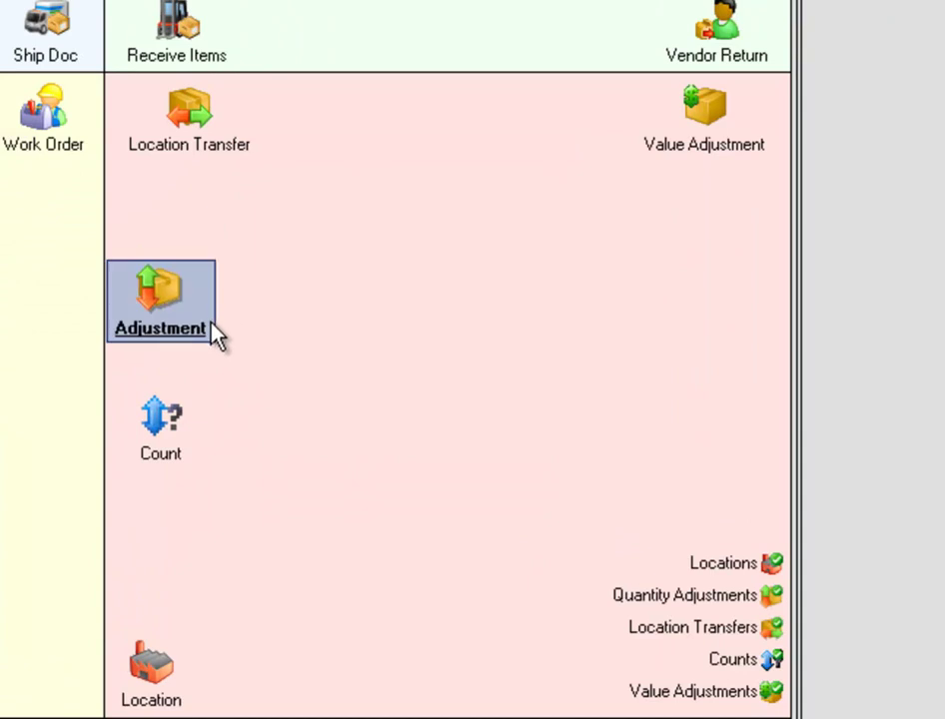
click(199, 409)
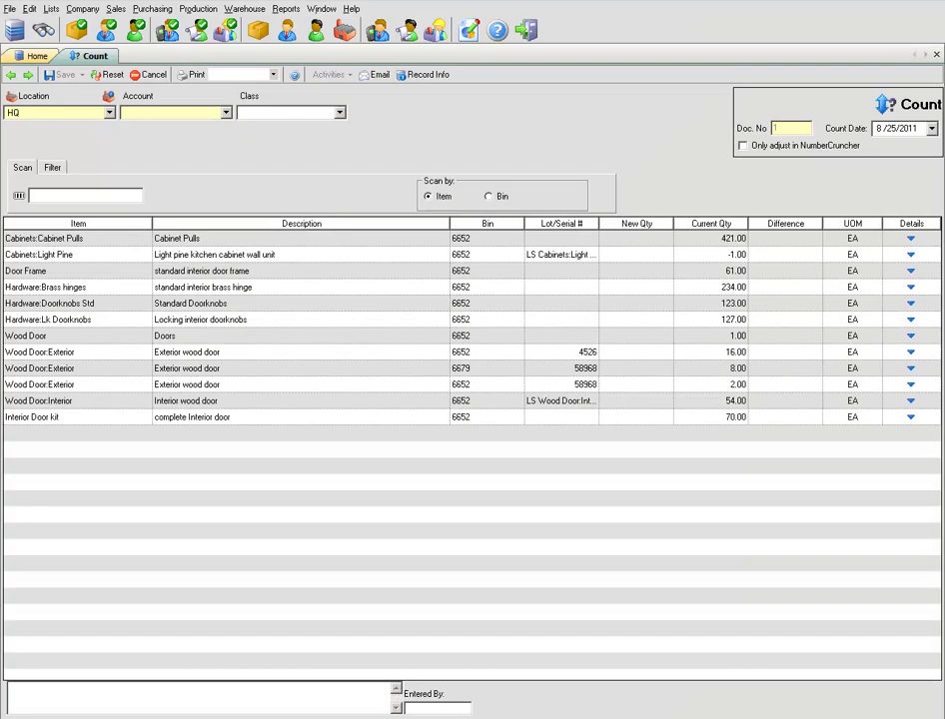